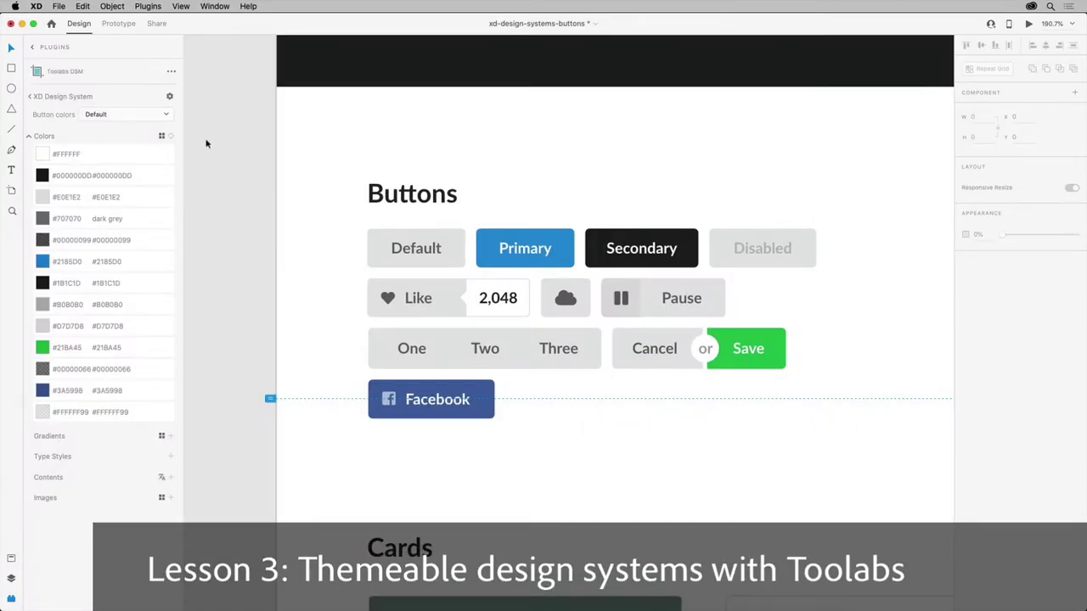
Recolour the buttons with the Orange theme, then return them to Default grey
left_click(166, 115)
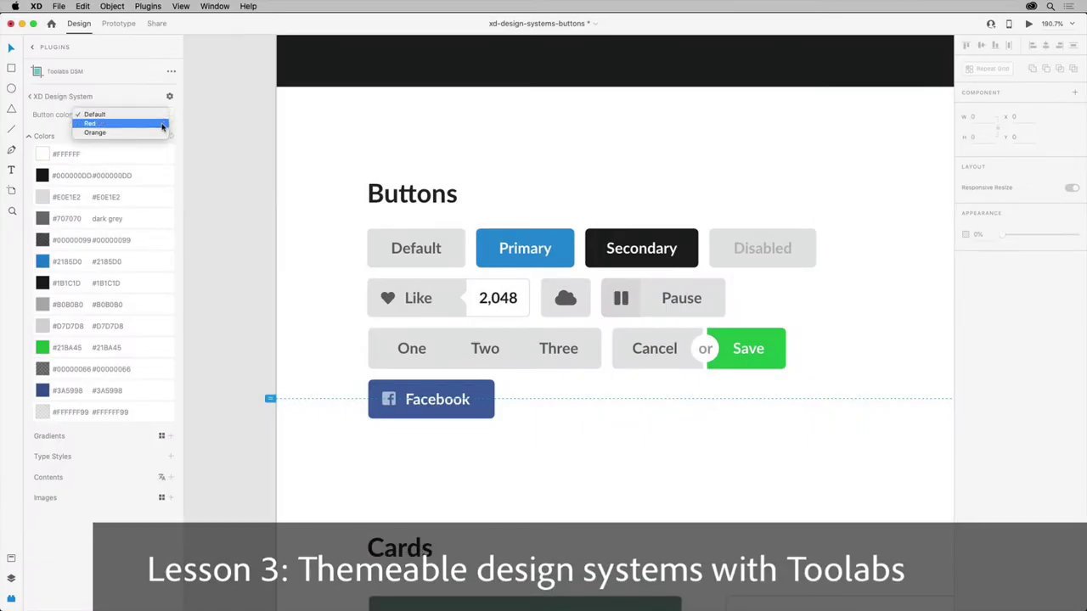
left_click(161, 133)
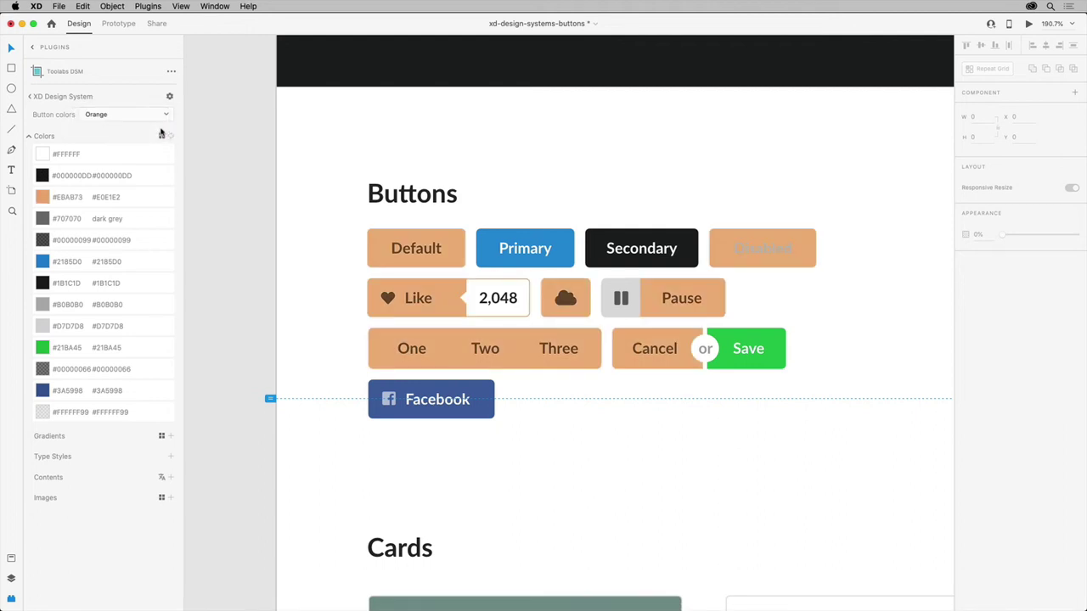
left_click(160, 116)
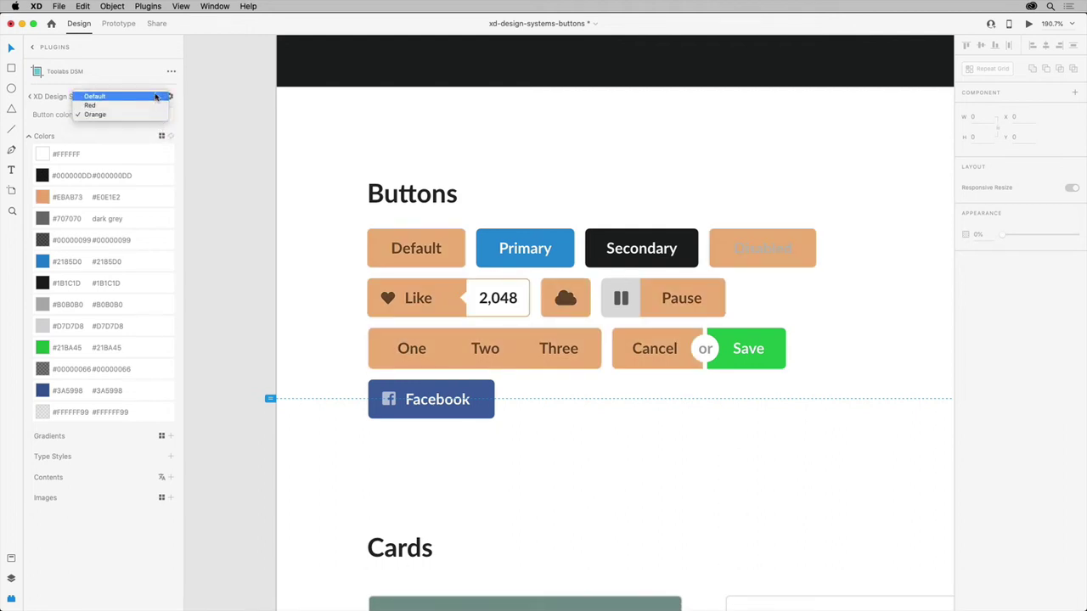
left_click(155, 97)
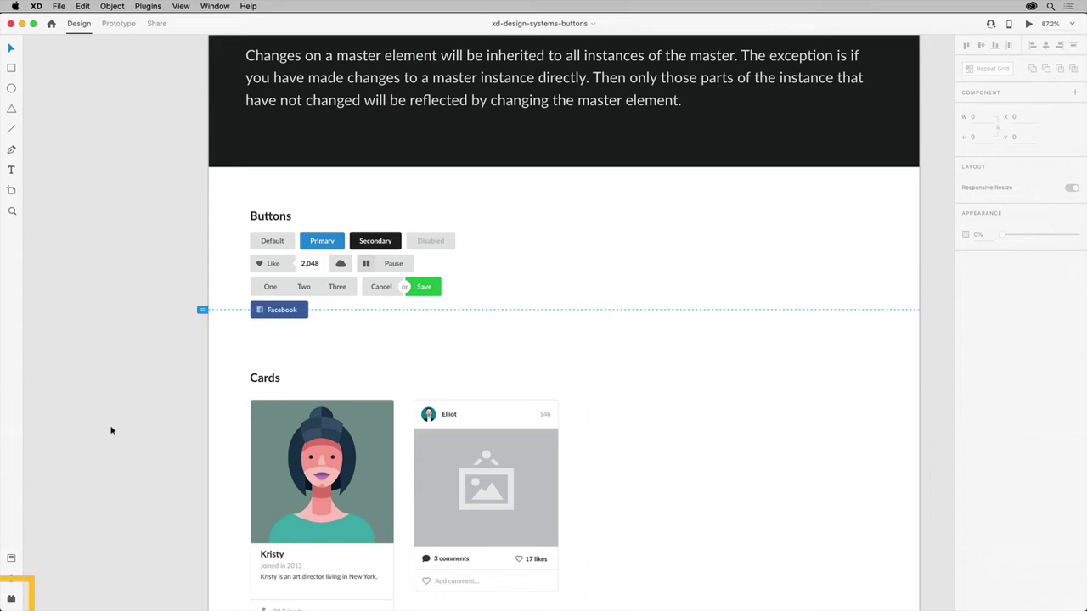
Search the plugin marketplace for 'toolabs' and install the Toolabs DSM plugin
left_click(11, 599)
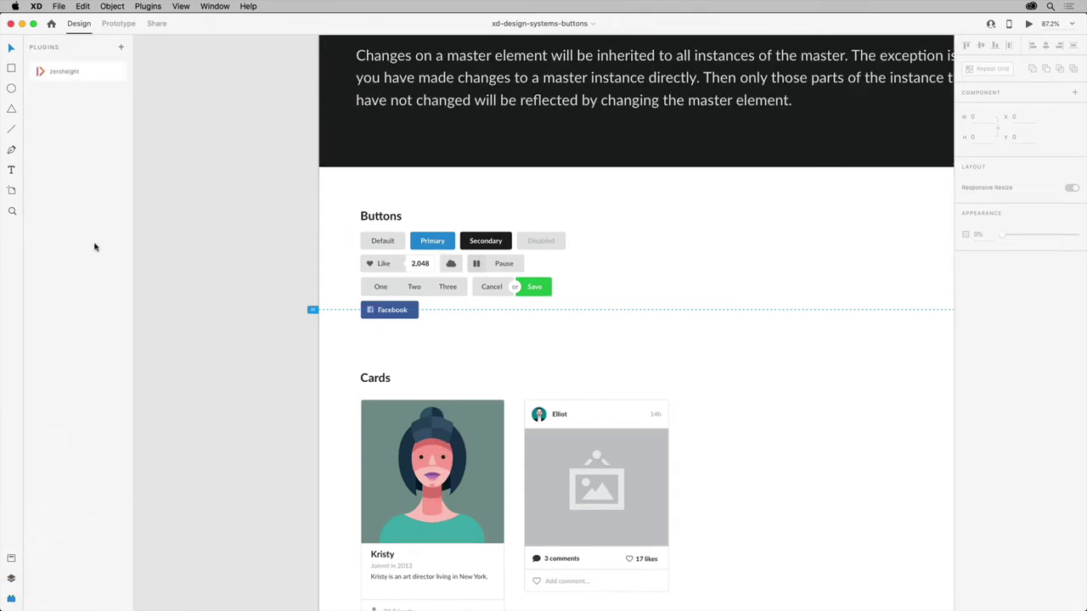
left_click(122, 48)
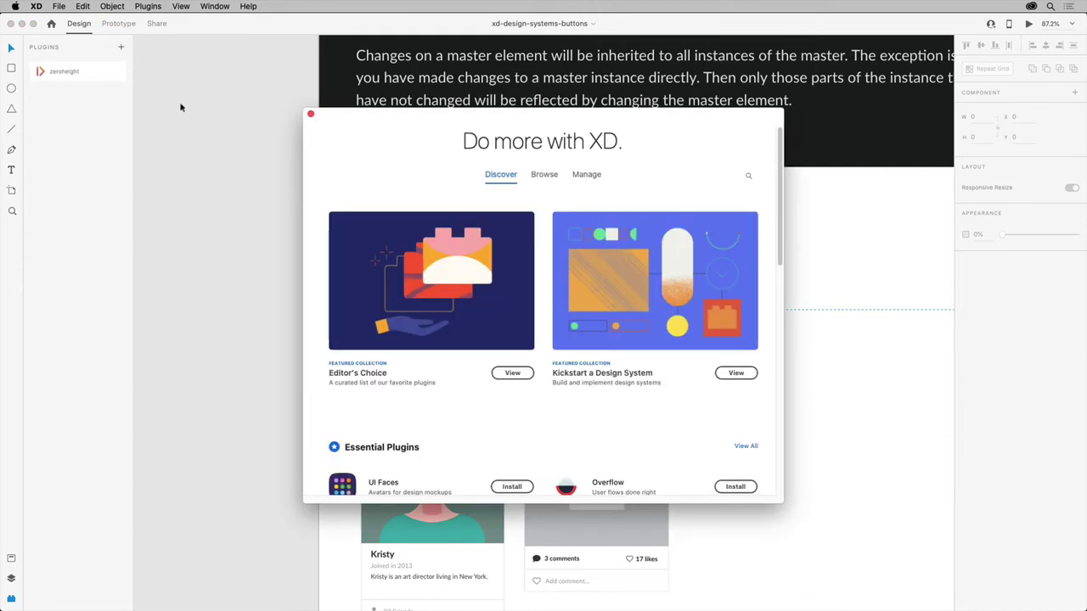
left_click(540, 177)
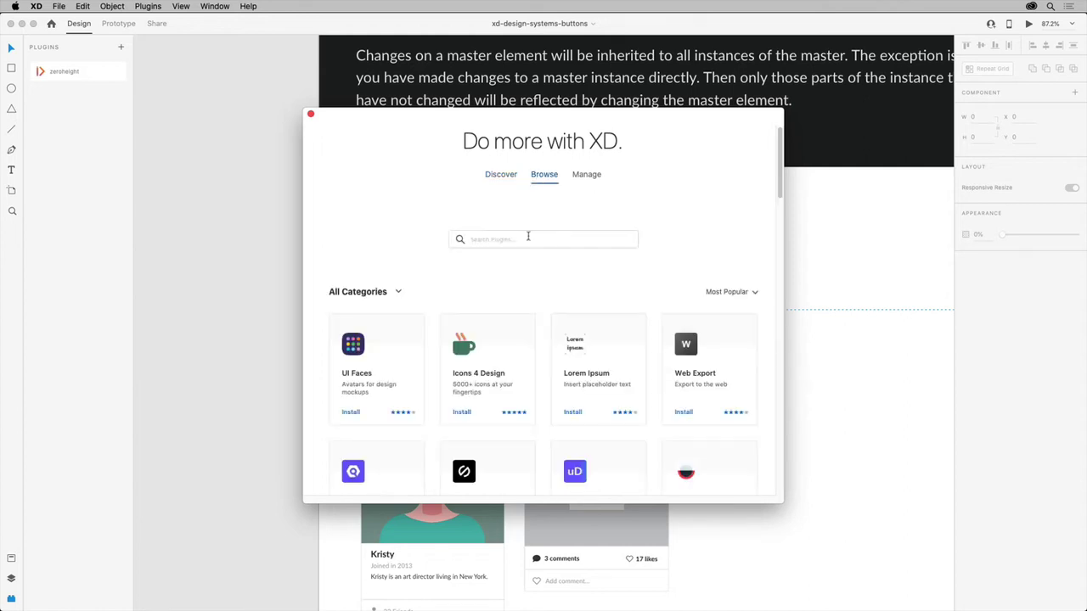
left_click(528, 237)
type("tool")
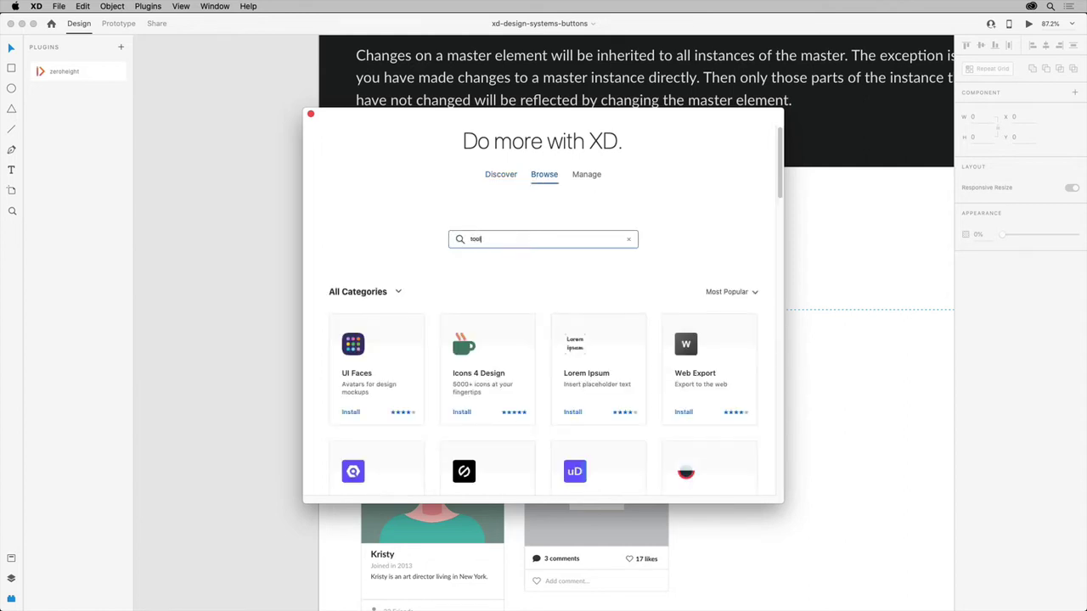
type("abs")
key("Return")
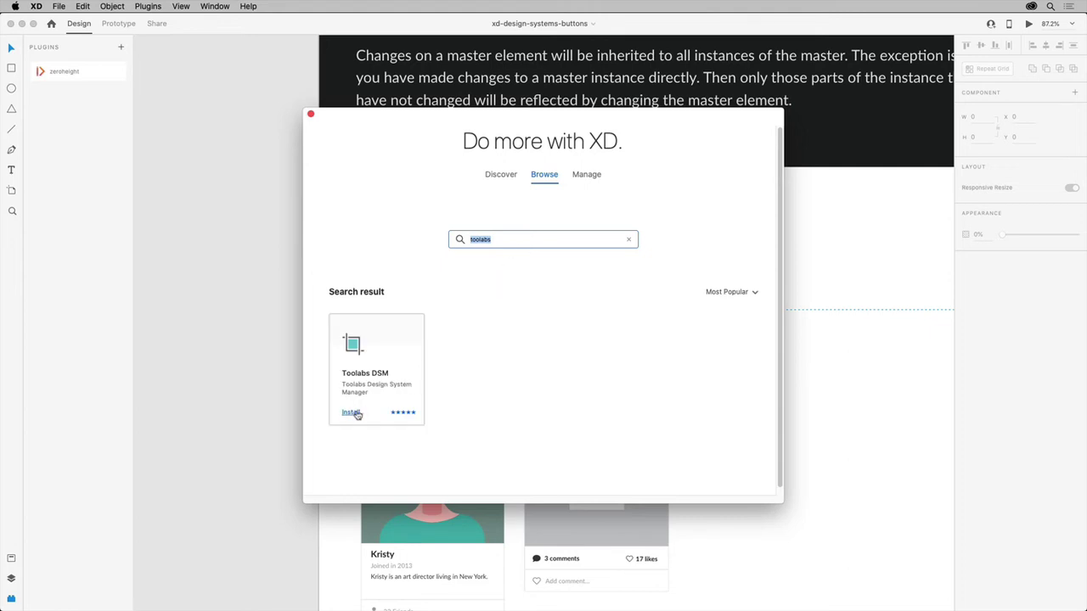
left_click(352, 412)
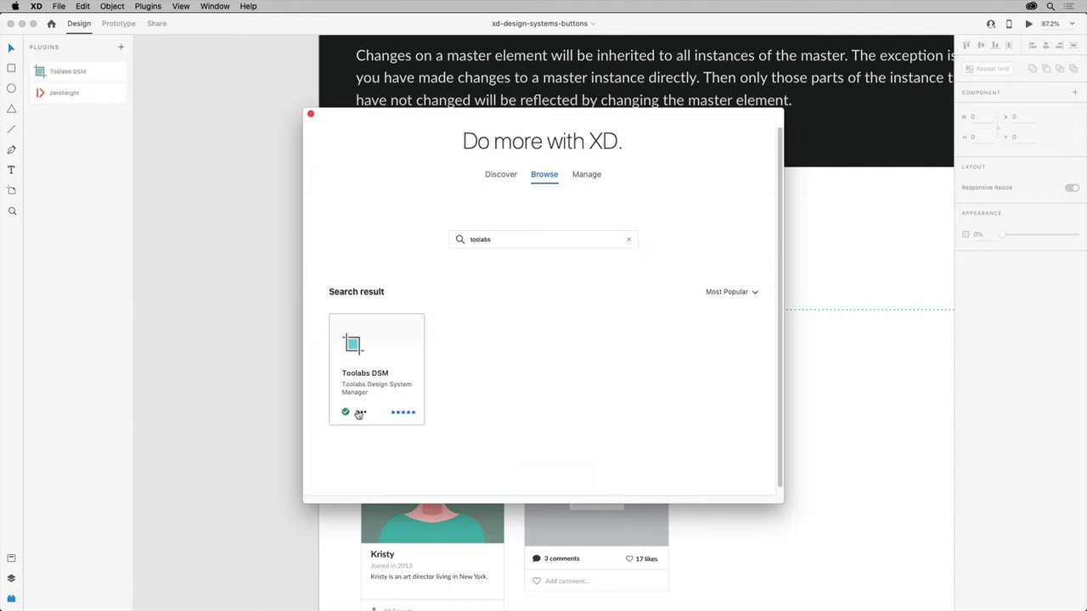
left_click(310, 113)
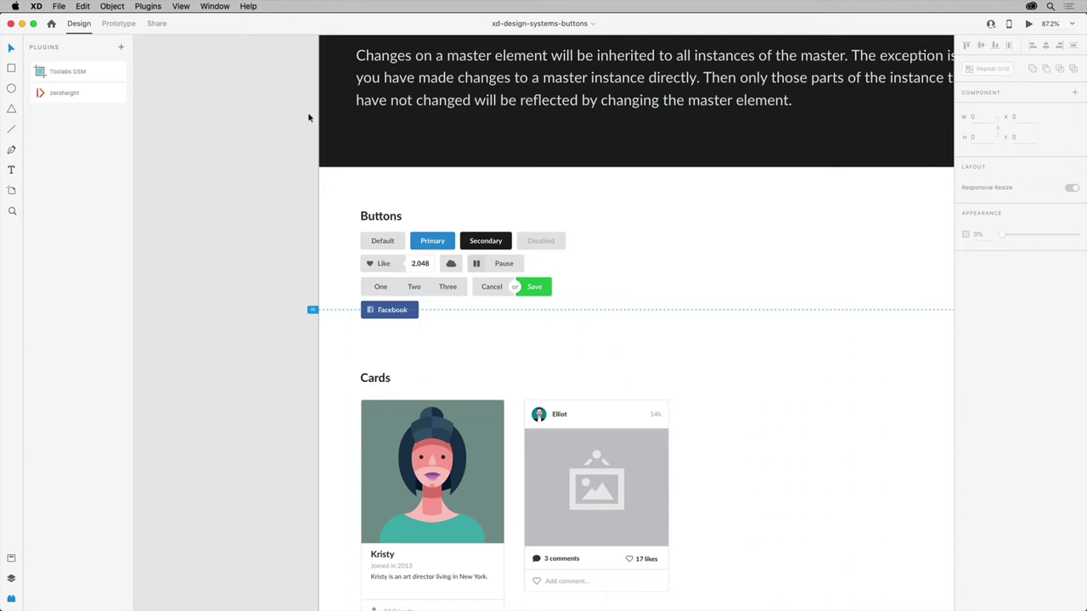
Open the Toolabs DSM plugin and log in to the Toolabs account
left_click(85, 72)
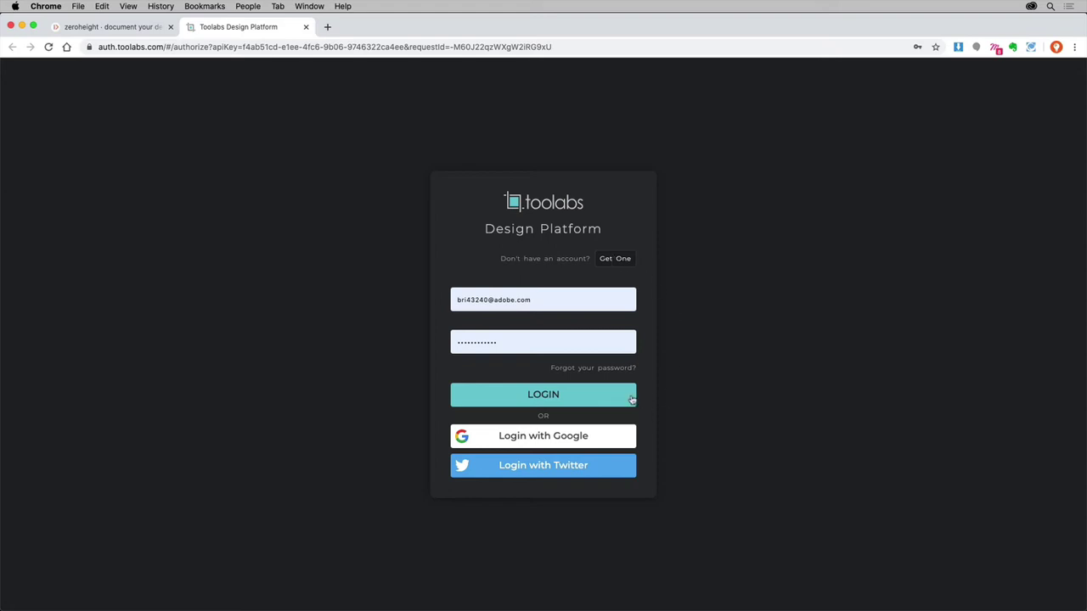
left_click(571, 394)
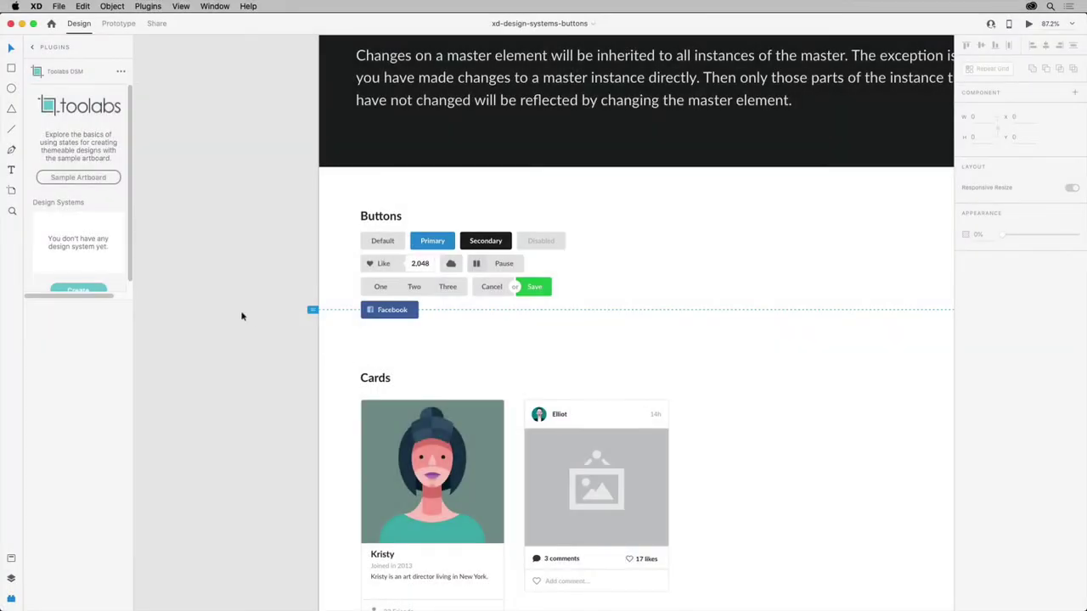
Create and save a new design system named 'XD Design System' in Toolabs DSM
scroll(99, 285, "down", 1)
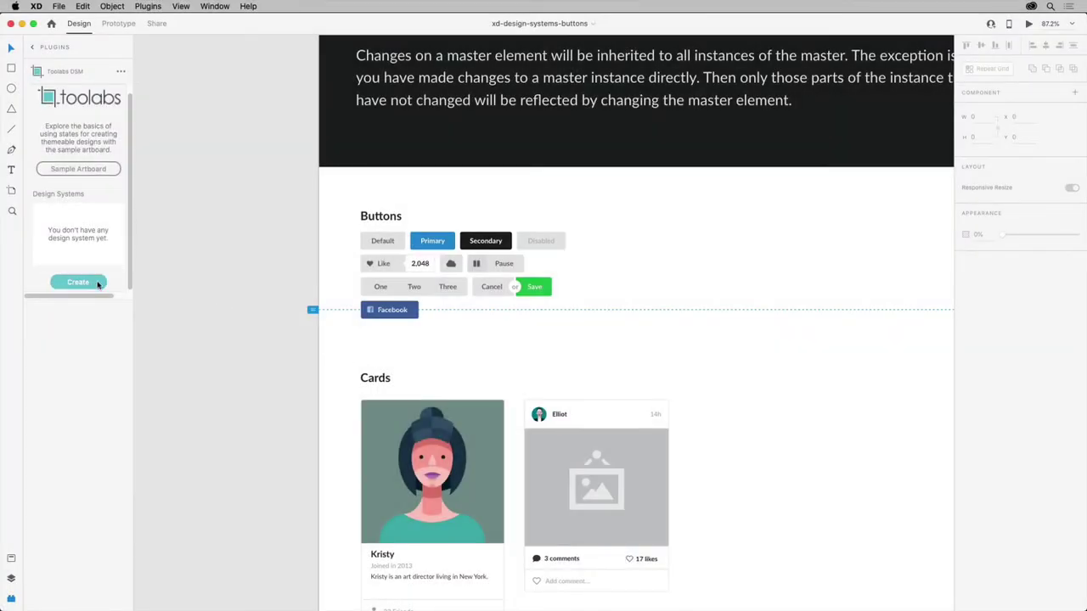
left_click(78, 282)
type("X")
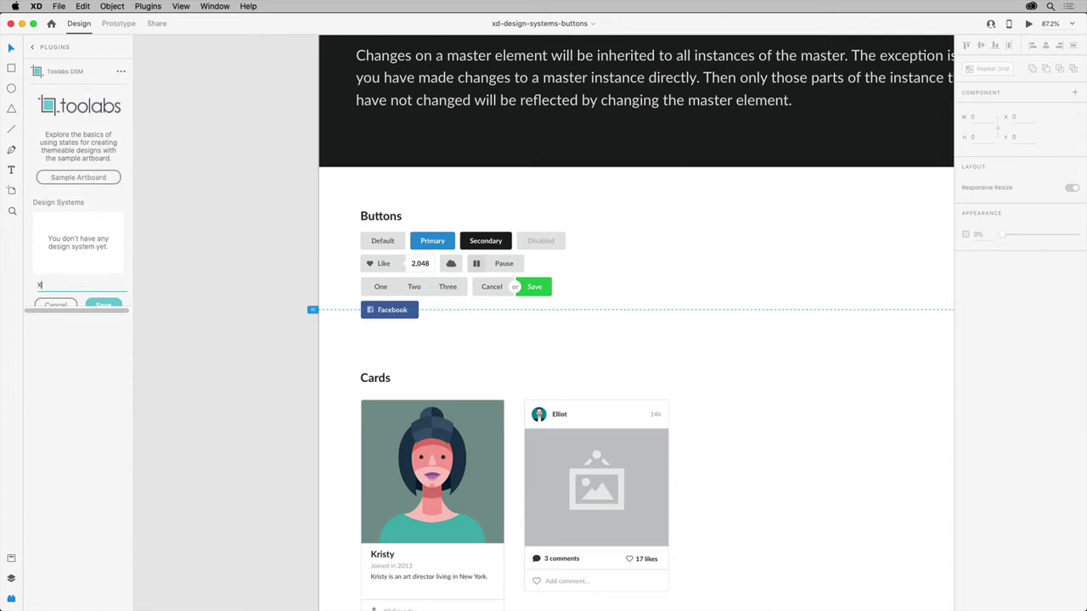
type("D Design System")
left_click(110, 304)
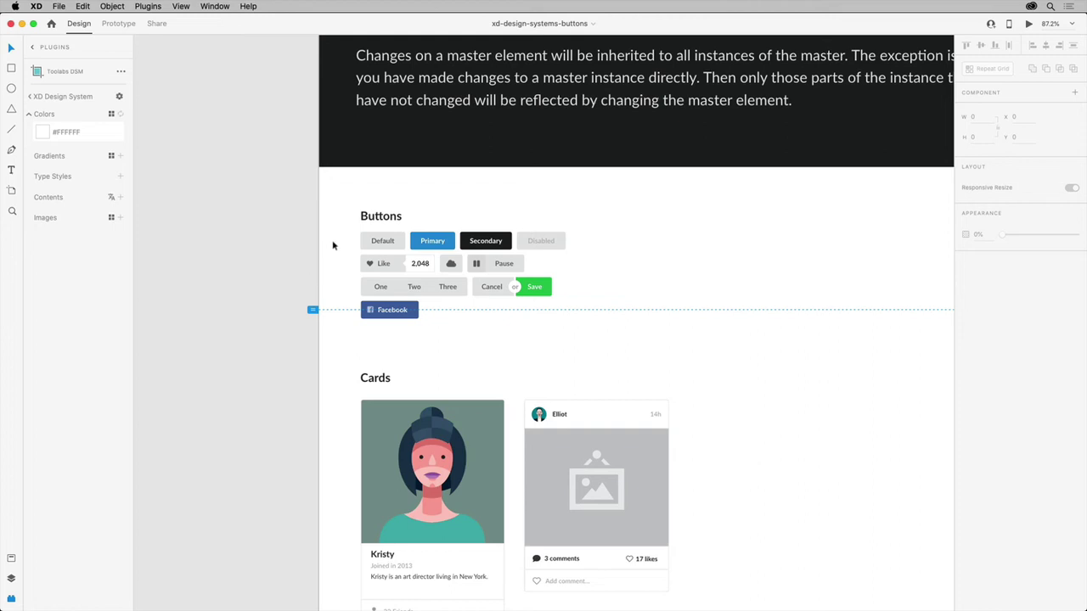
Import the Buttons section's colours into the design system, naming #707070 'dark grey'
left_click_drag(328, 185, 604, 351)
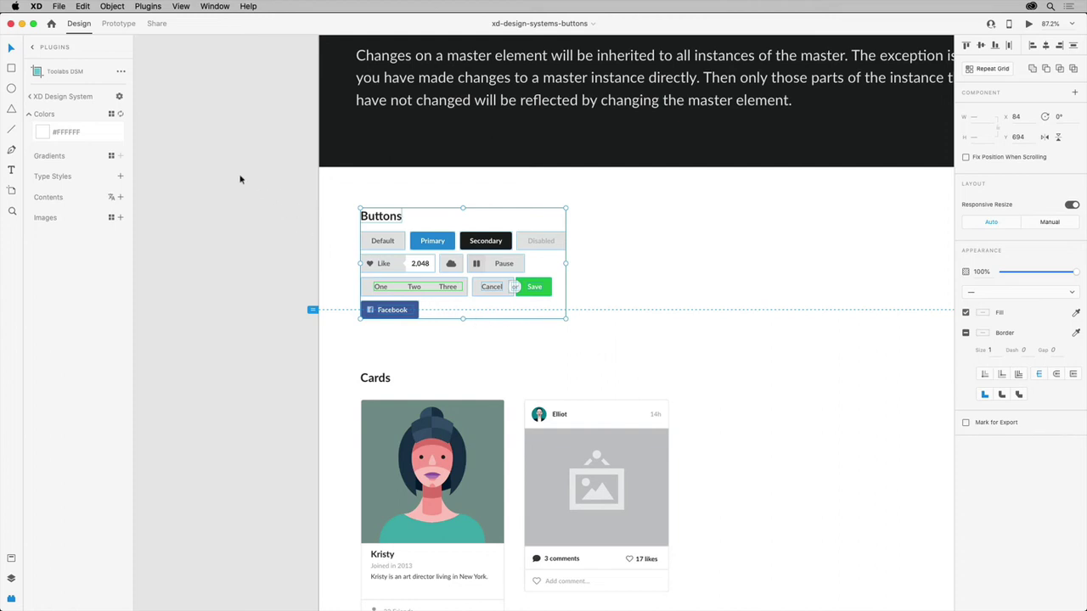
left_click(121, 114)
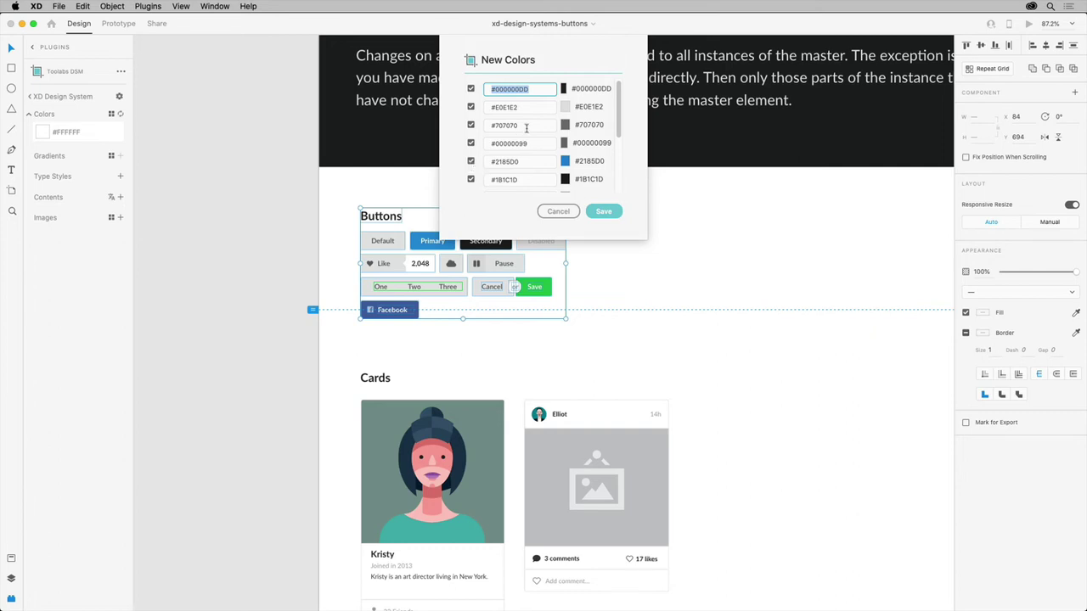
left_click(479, 126)
type("dark grey")
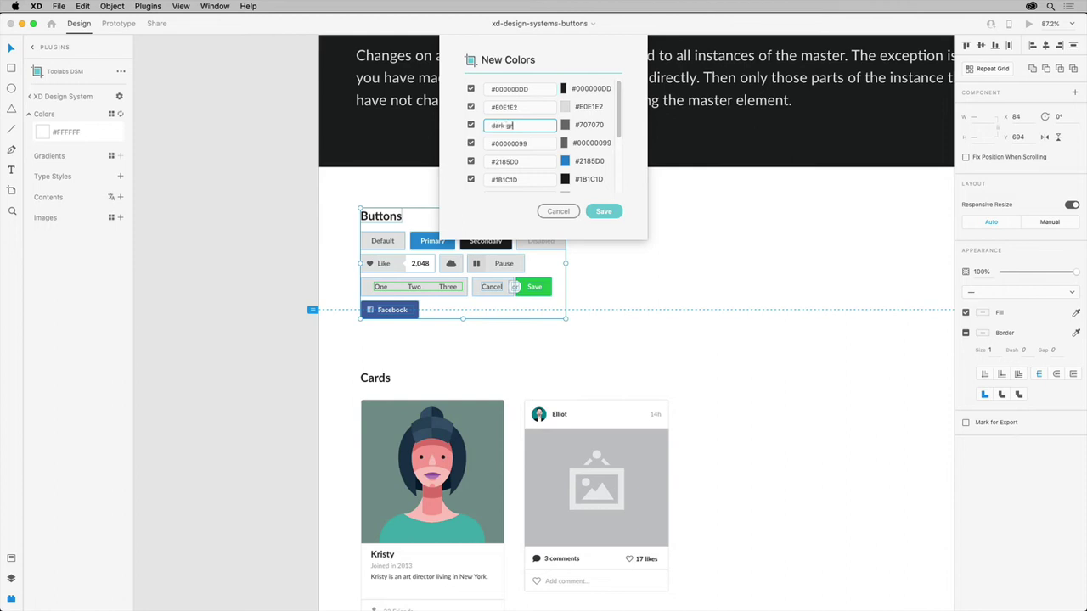
left_click(601, 212)
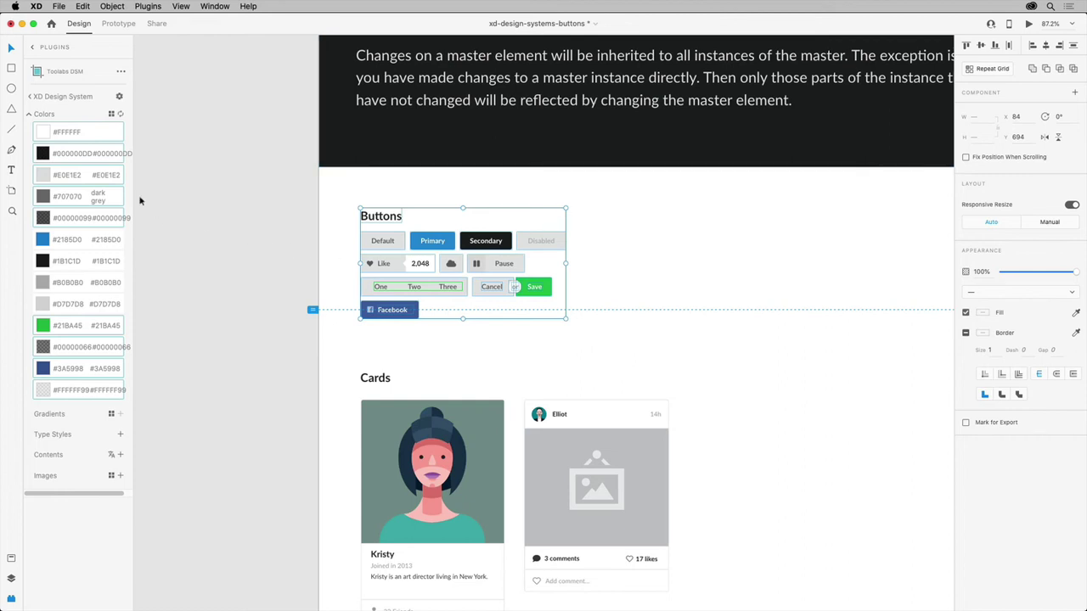
Widen the plugin panel and add a new theme named 'Button colors'
left_click_drag(133, 196, 181, 200)
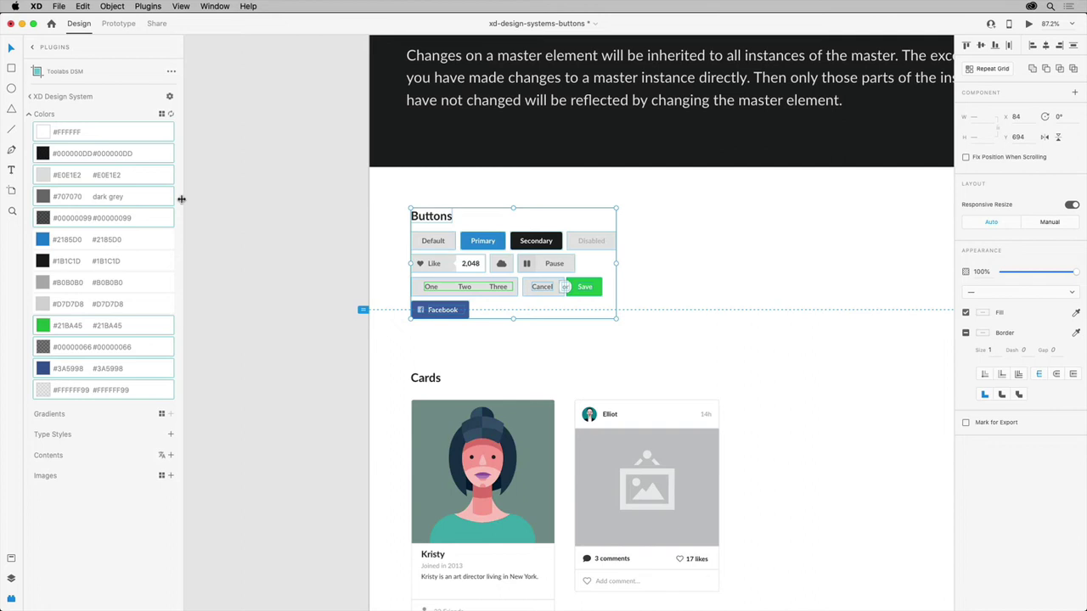
left_click(169, 97)
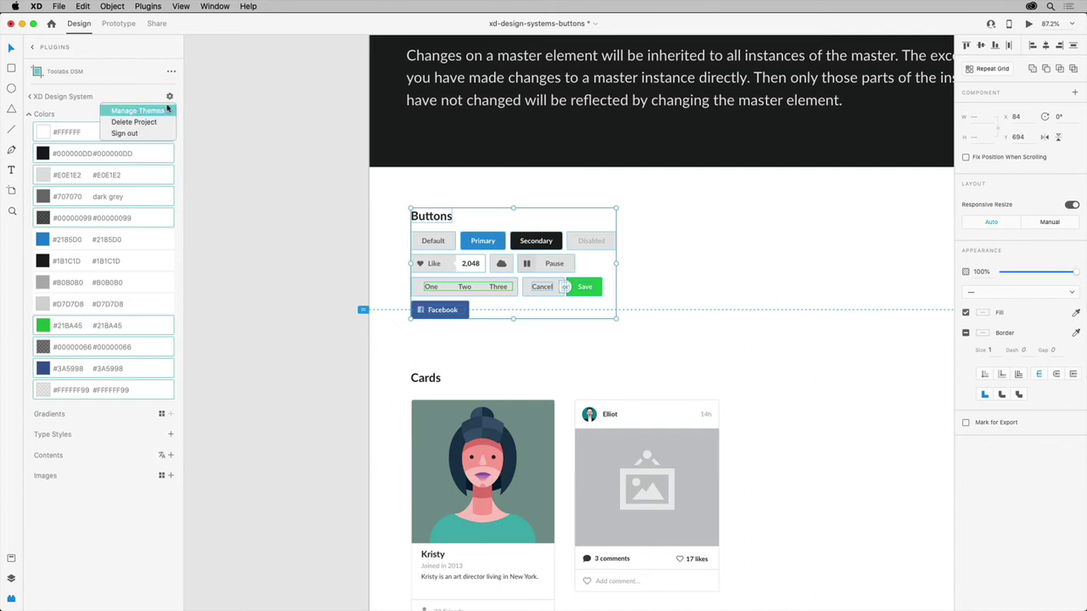
left_click(166, 111)
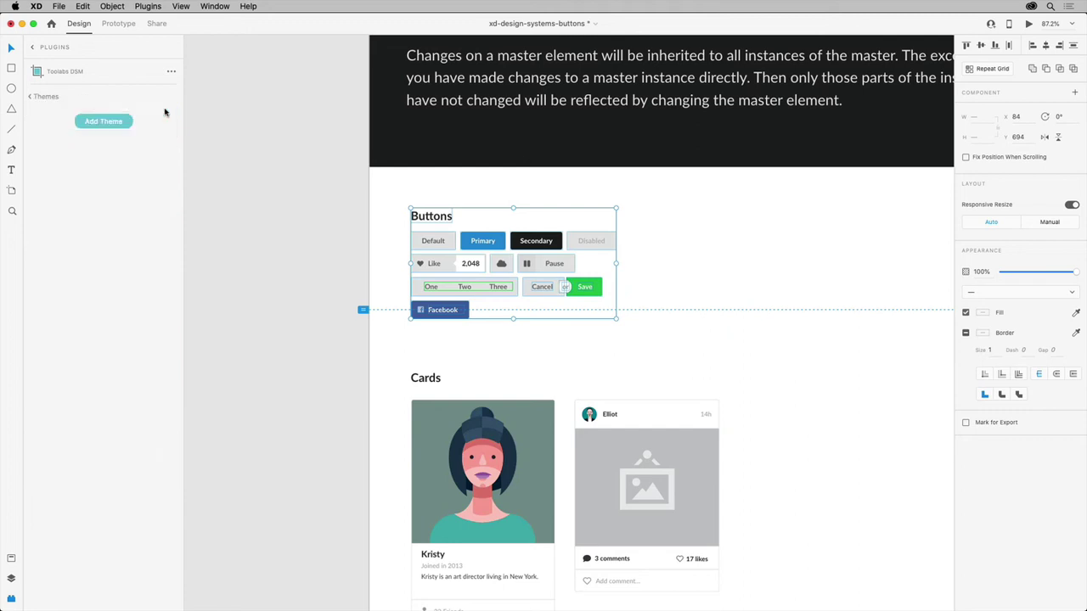
left_click(123, 123)
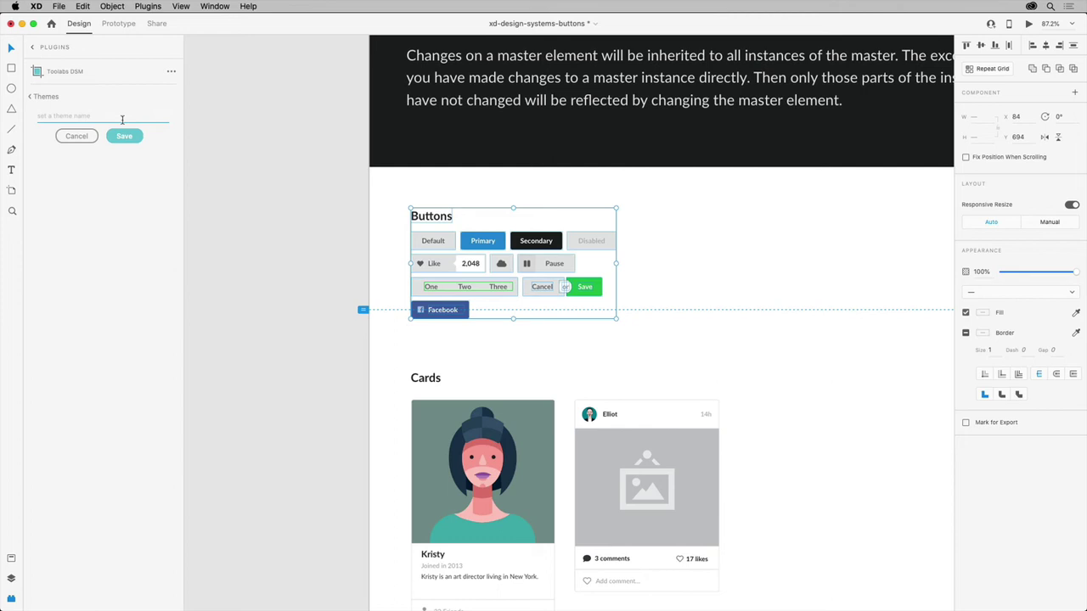
type("Button colors")
left_click(124, 137)
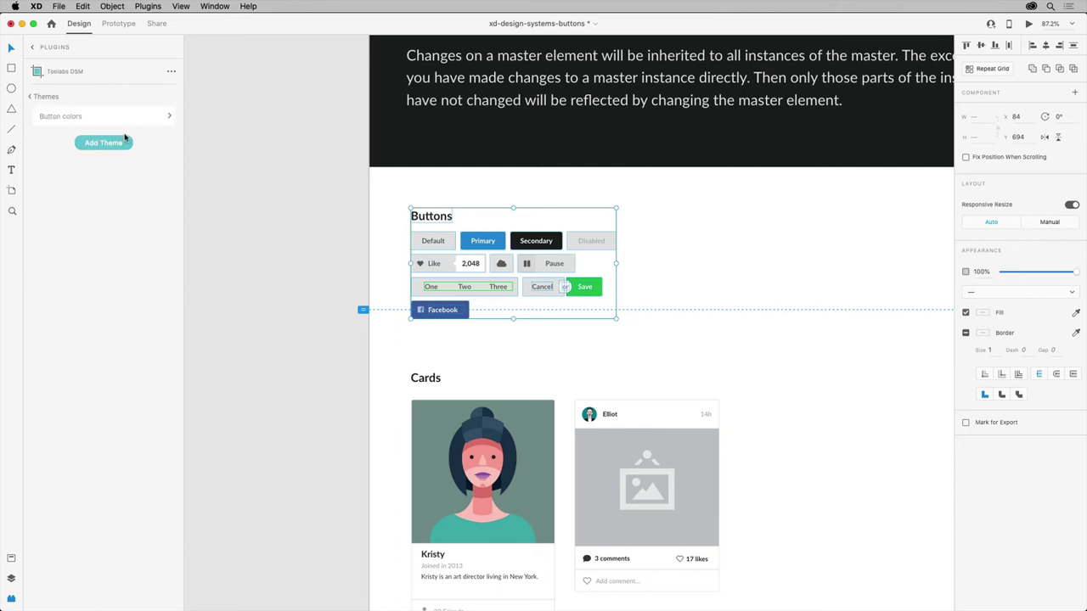
Add 'Orange' and 'Red' variations to Button colors and return to the overview
left_click(156, 119)
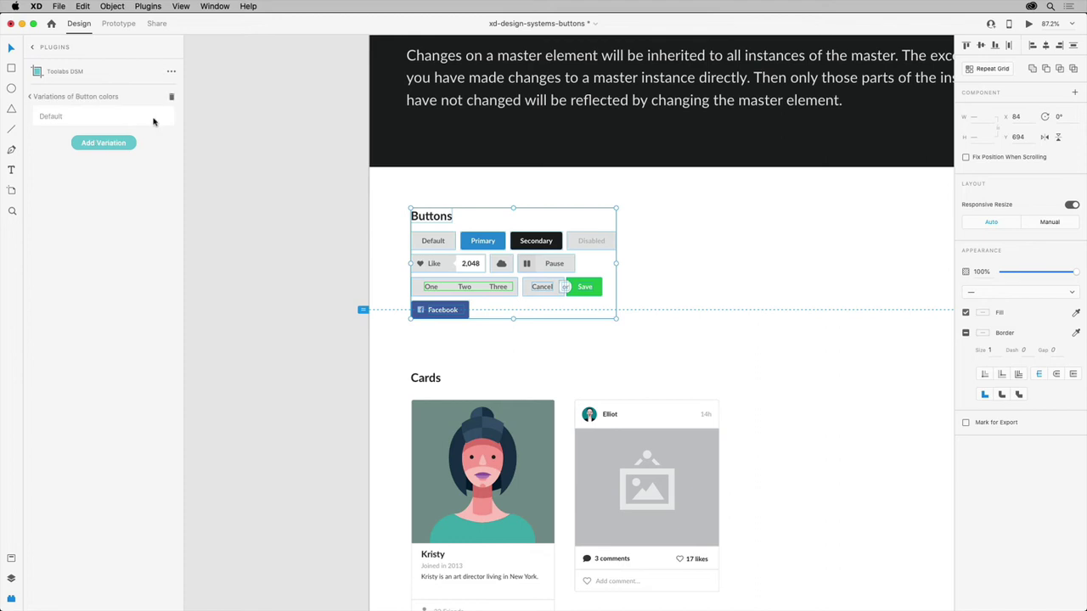
left_click(112, 141)
type("Orange")
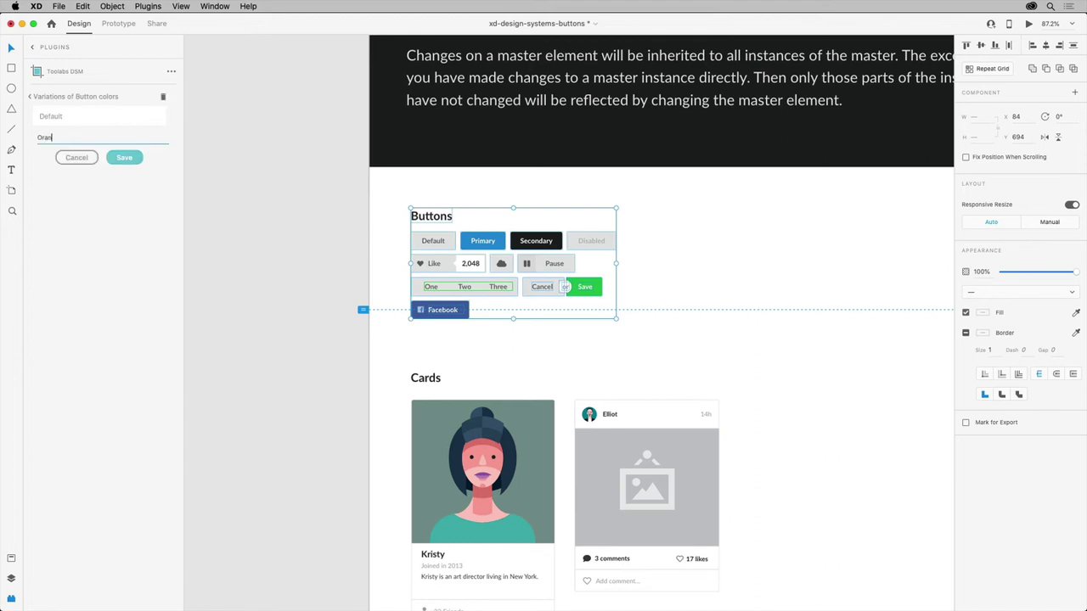
key("Return")
left_click(105, 161)
type("Red")
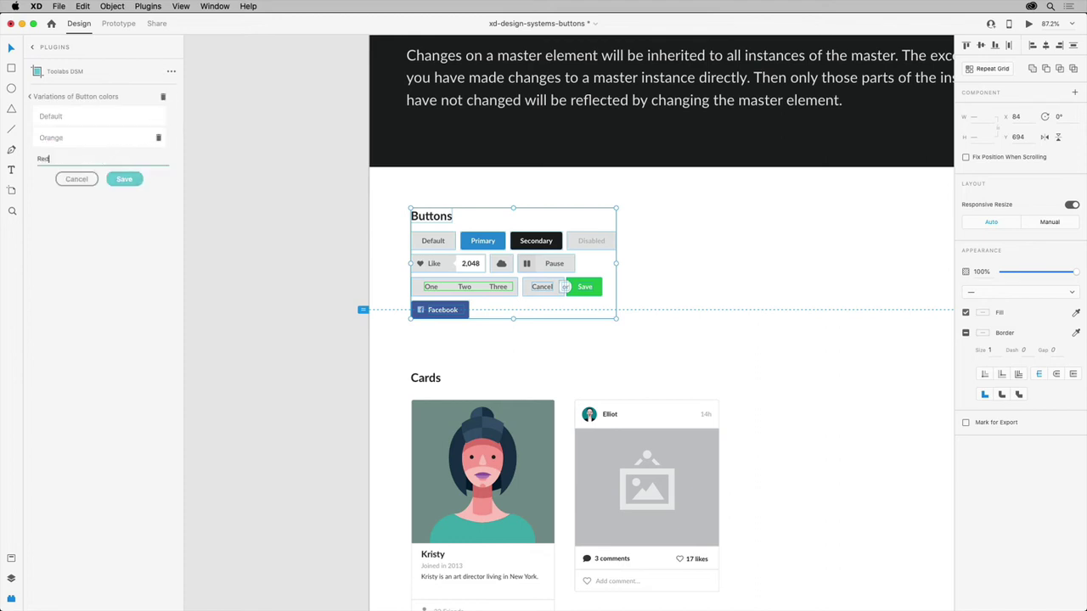
left_click(135, 180)
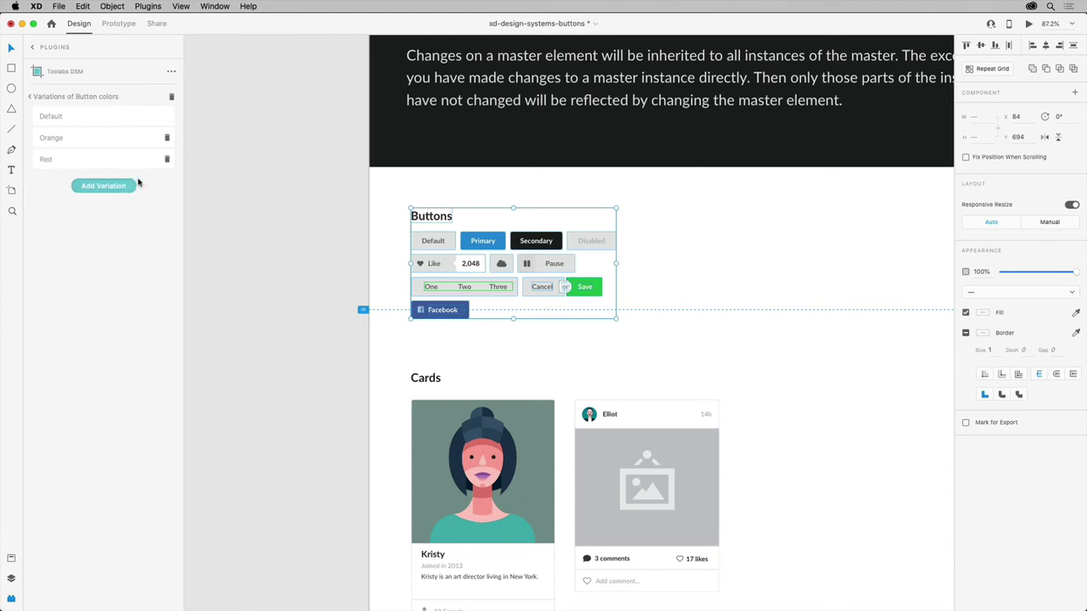
left_click(29, 97)
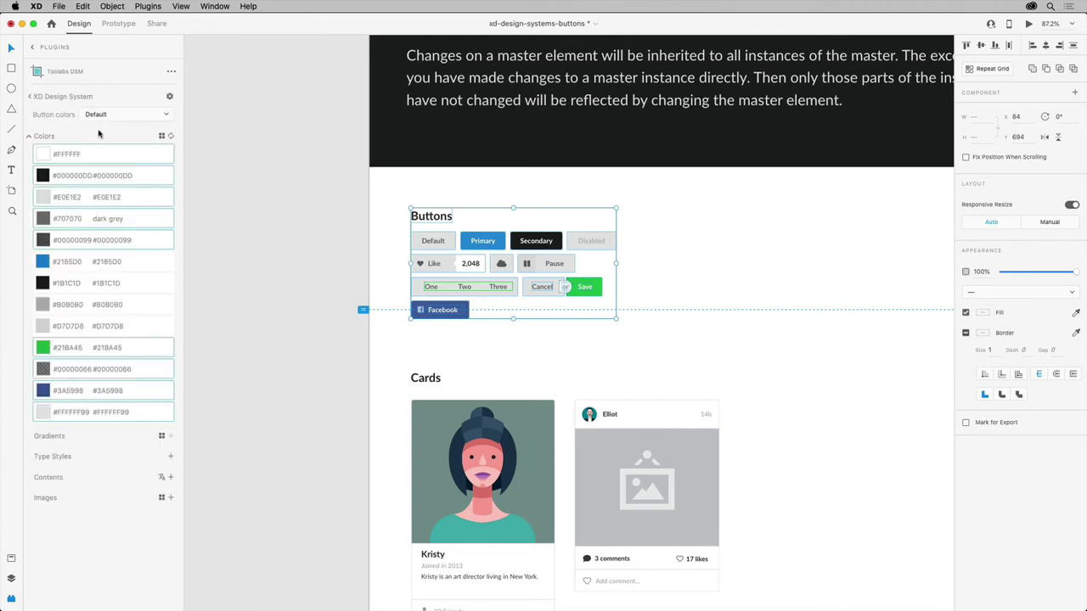
Set Button colors to Red and inspect which swatches the Default button uses
left_click(132, 116)
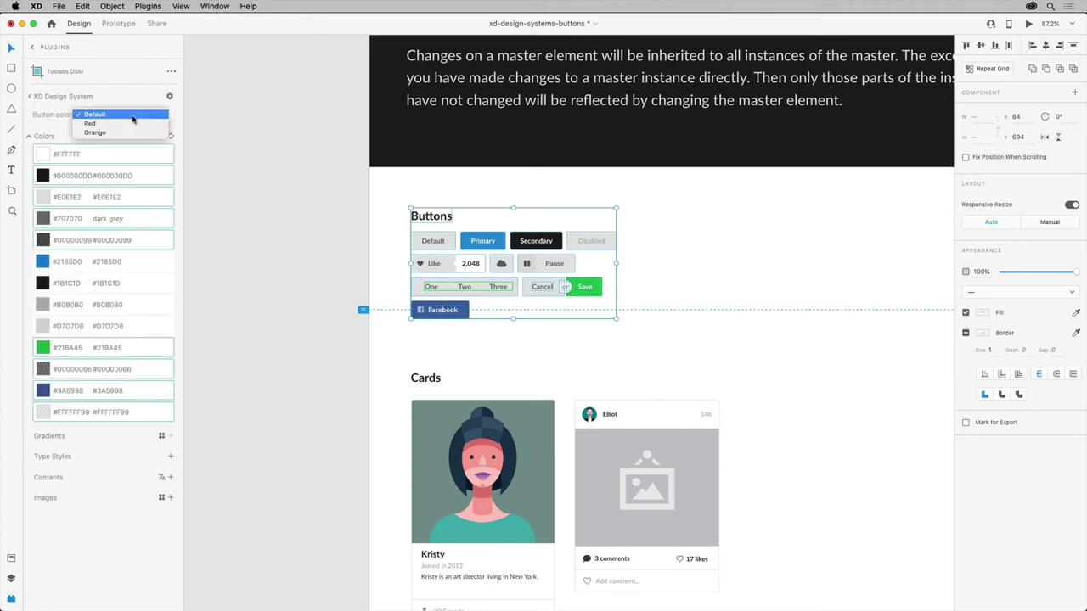
left_click(132, 124)
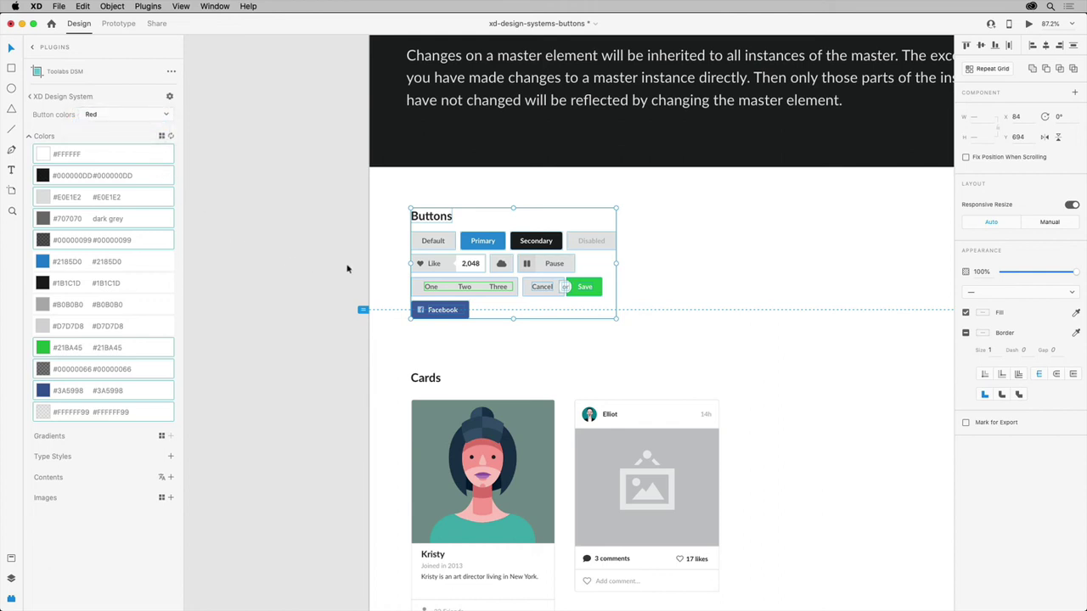
left_click(389, 257)
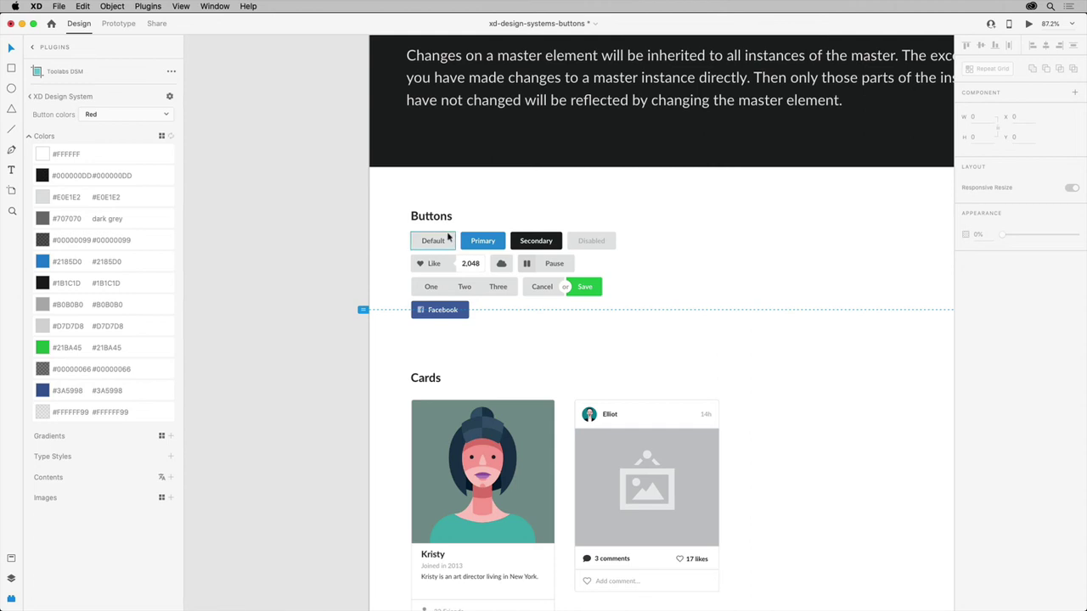
scroll(448, 237, "up", 5)
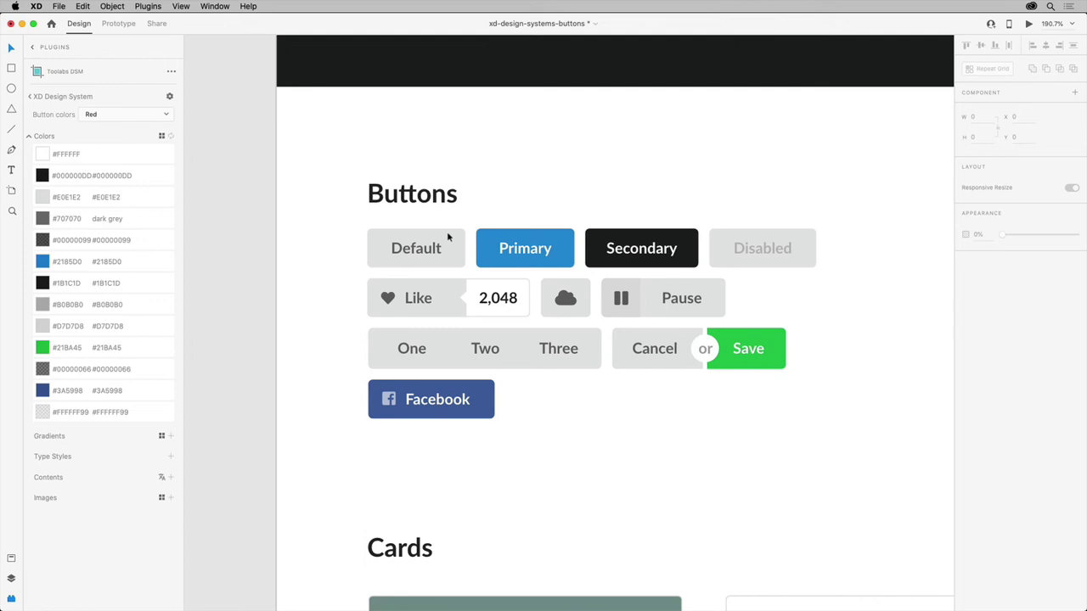
left_click(449, 236)
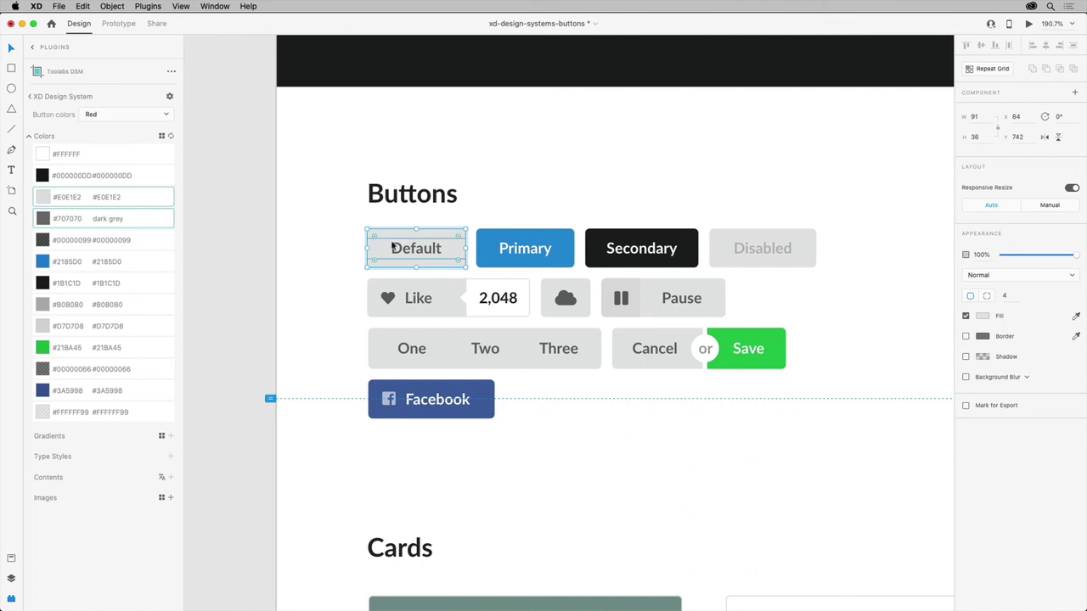
left_click(315, 248)
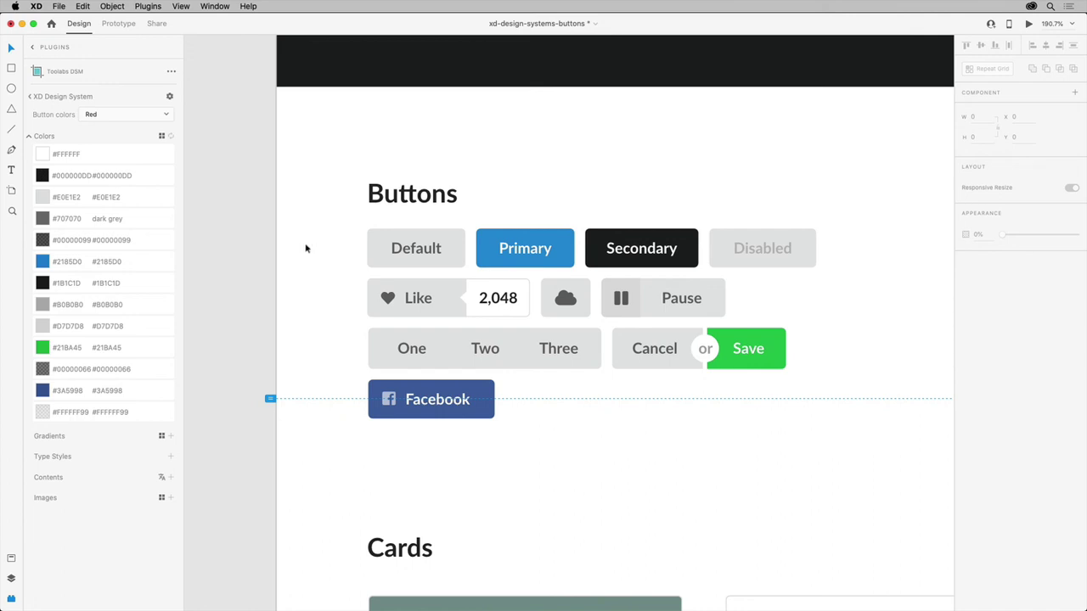
Edit the #E0E1E2 swatch to red #FF4B4C for the Red variation
right_click(110, 201)
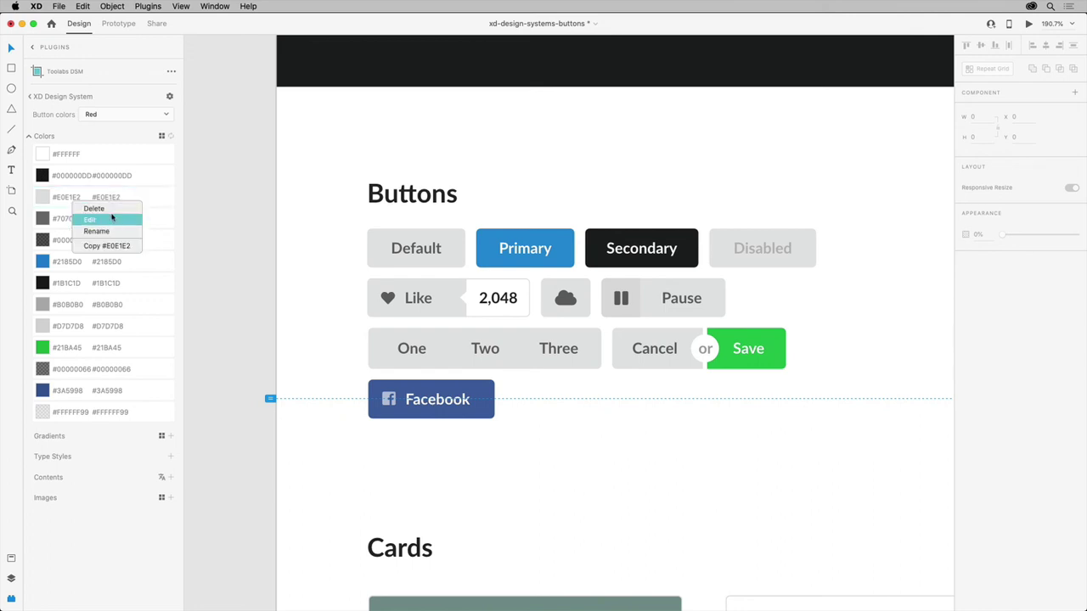
left_click(111, 218)
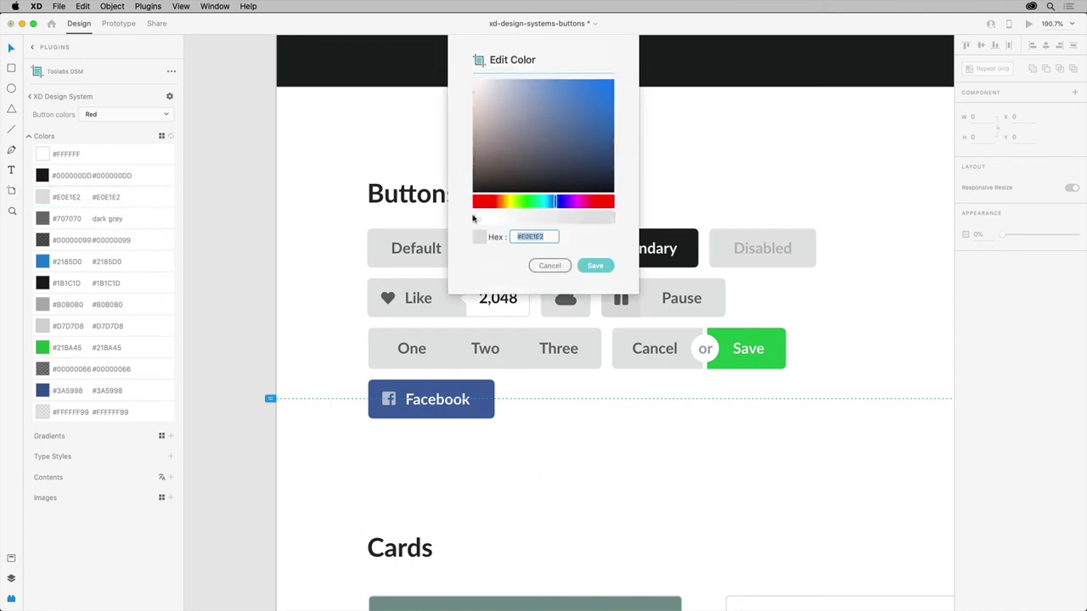
left_click(606, 202)
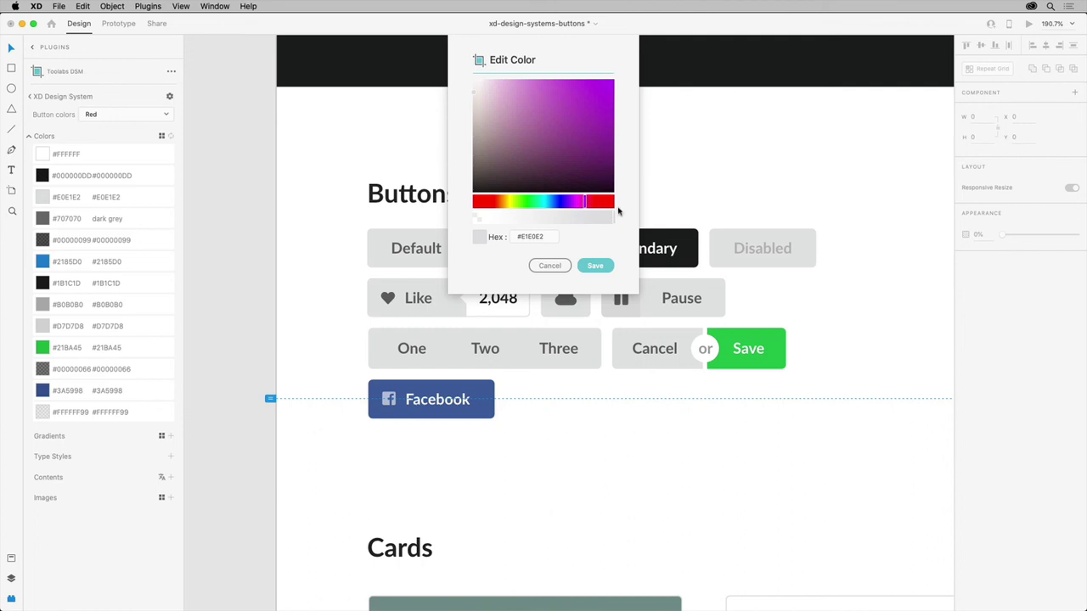
left_click(582, 202)
left_click_drag(583, 202, 629, 194)
left_click(573, 80)
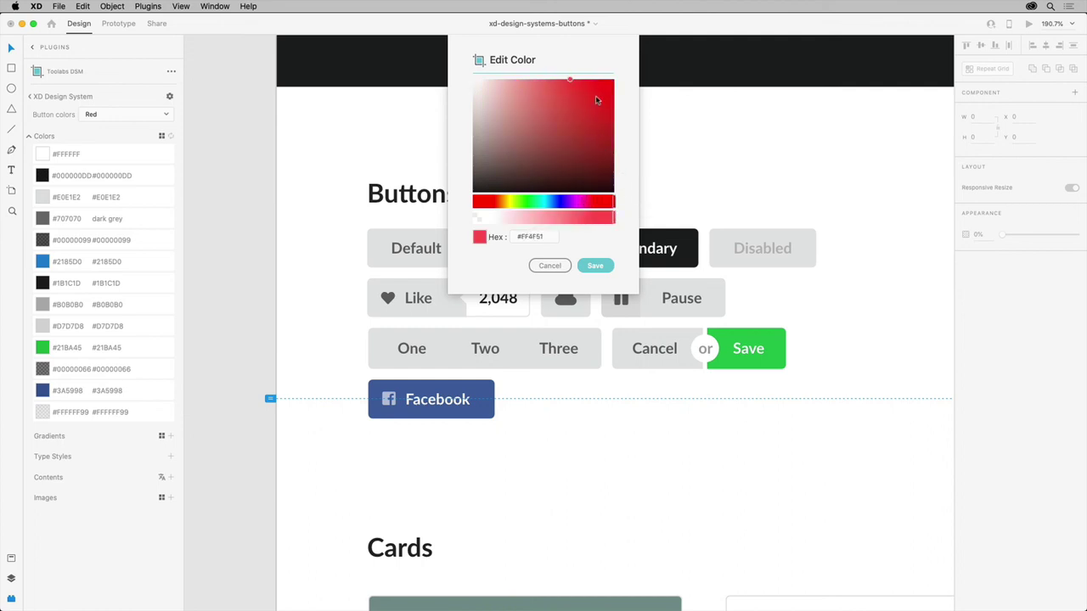
left_click(596, 266)
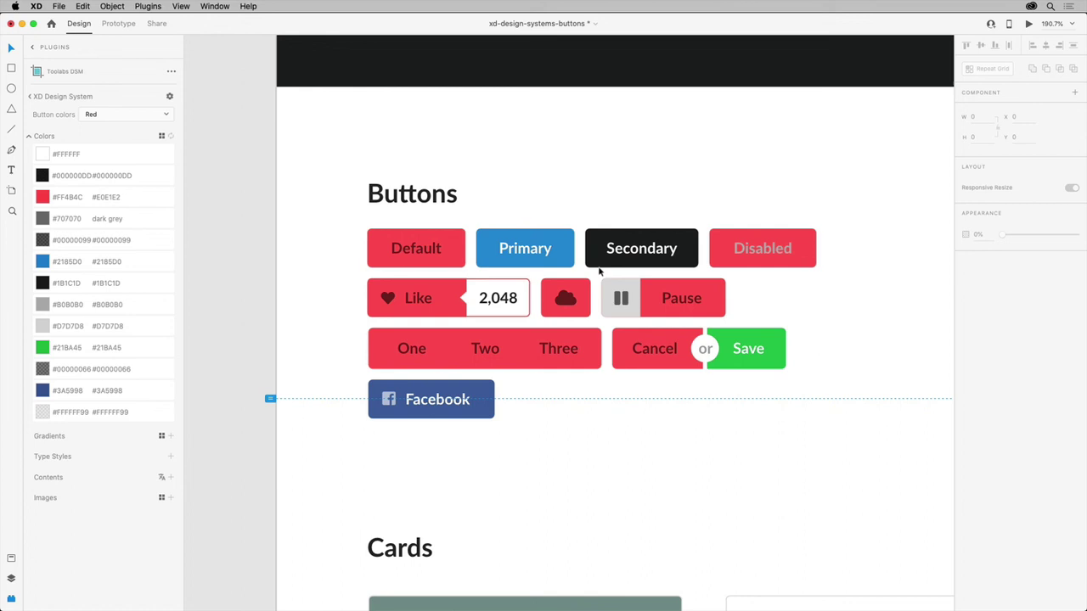
Switch the Button colors theme back to Default so the buttons turn grey
left_click(156, 116)
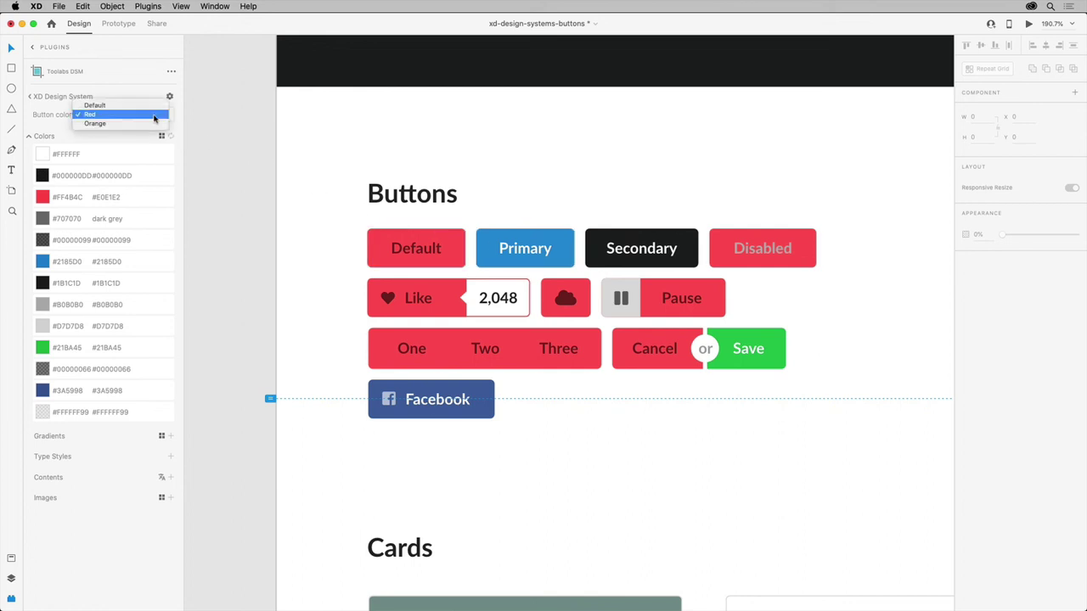
left_click(152, 106)
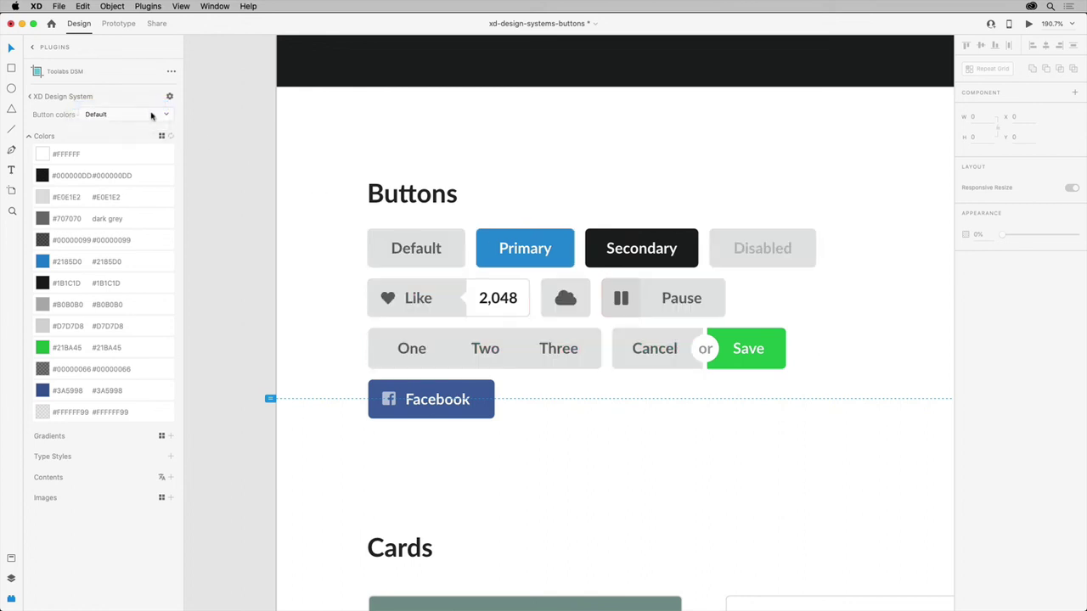
left_click(152, 117)
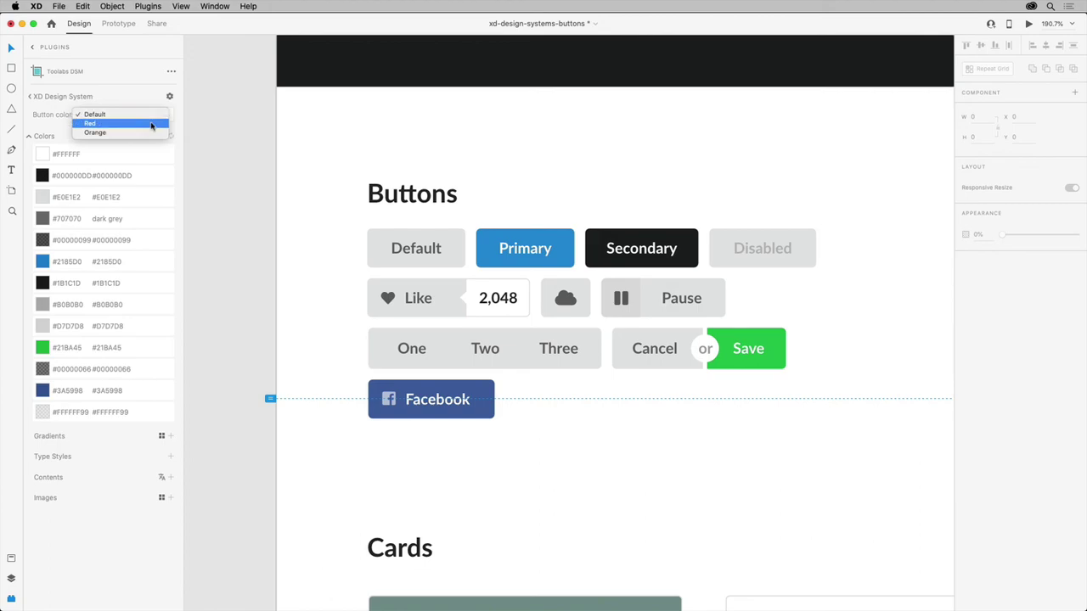